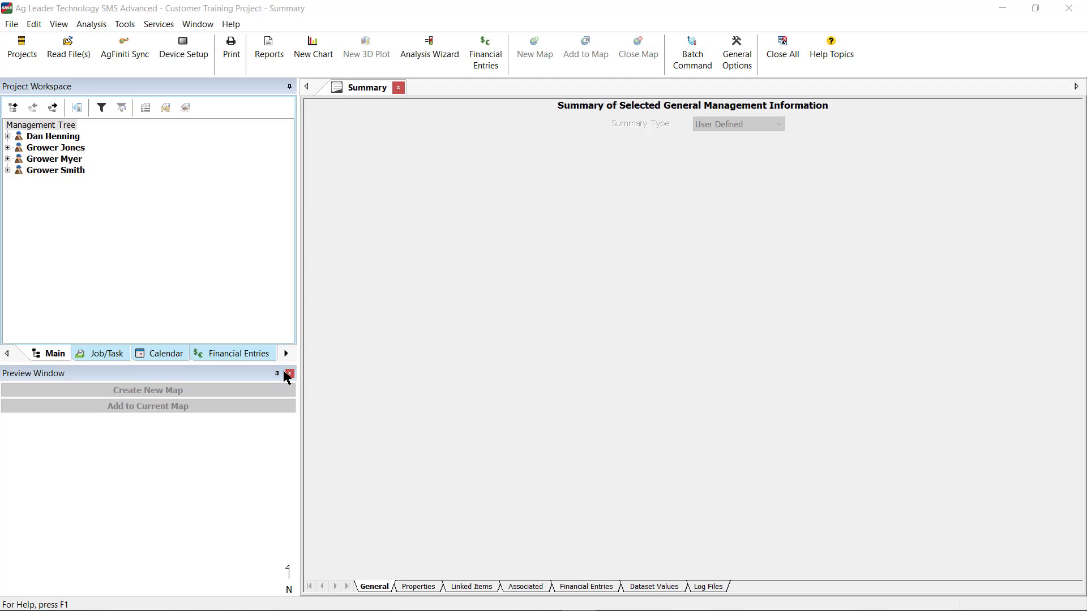
Verify the AgFiniti account shows Valid in General Options and close the dialog
left_click(124, 24)
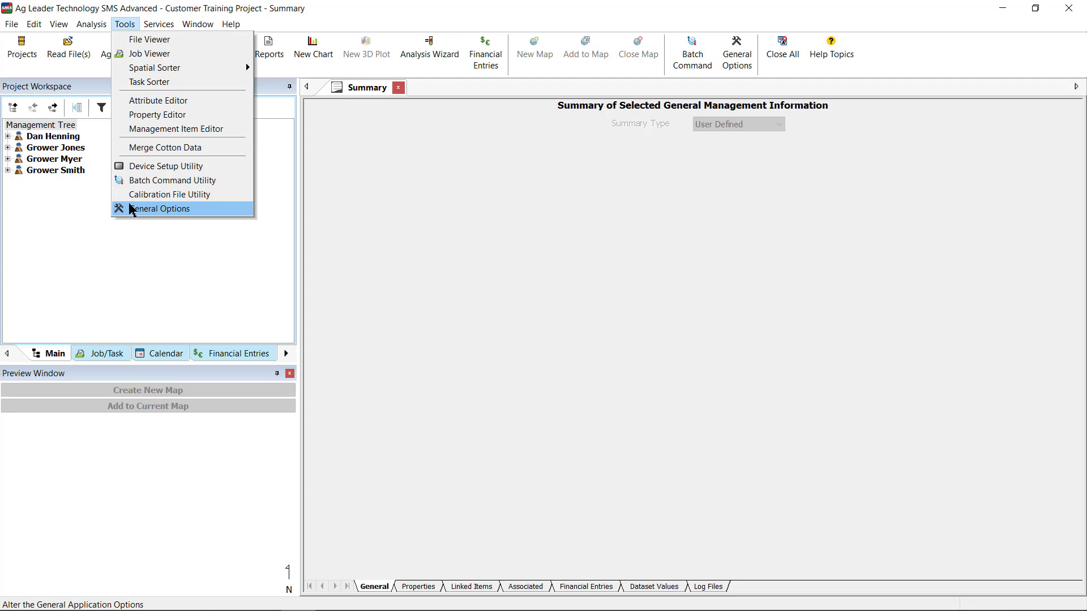
left_click(159, 209)
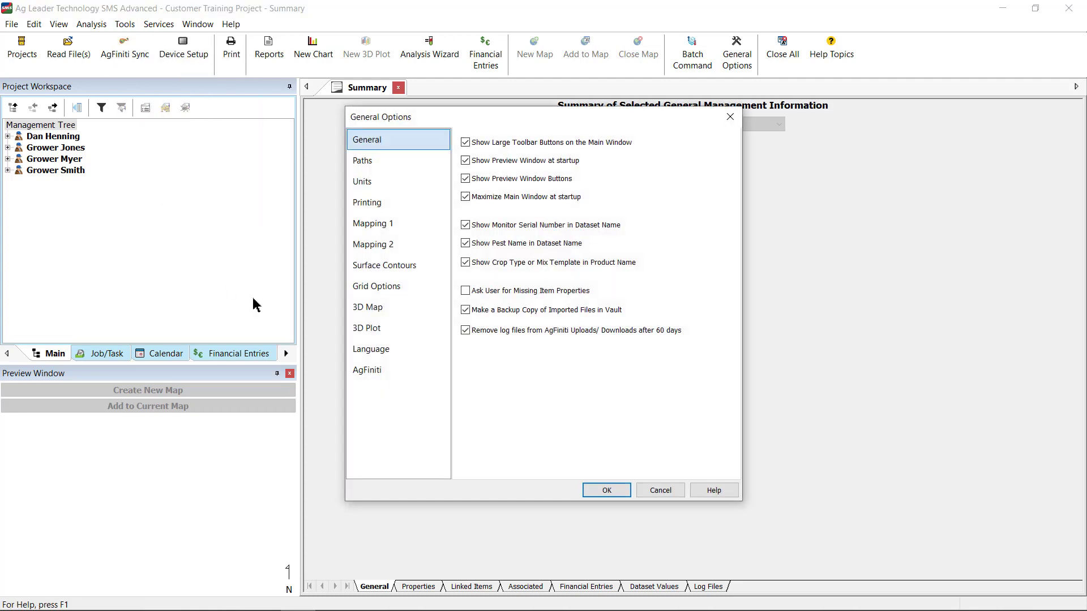
left_click(366, 371)
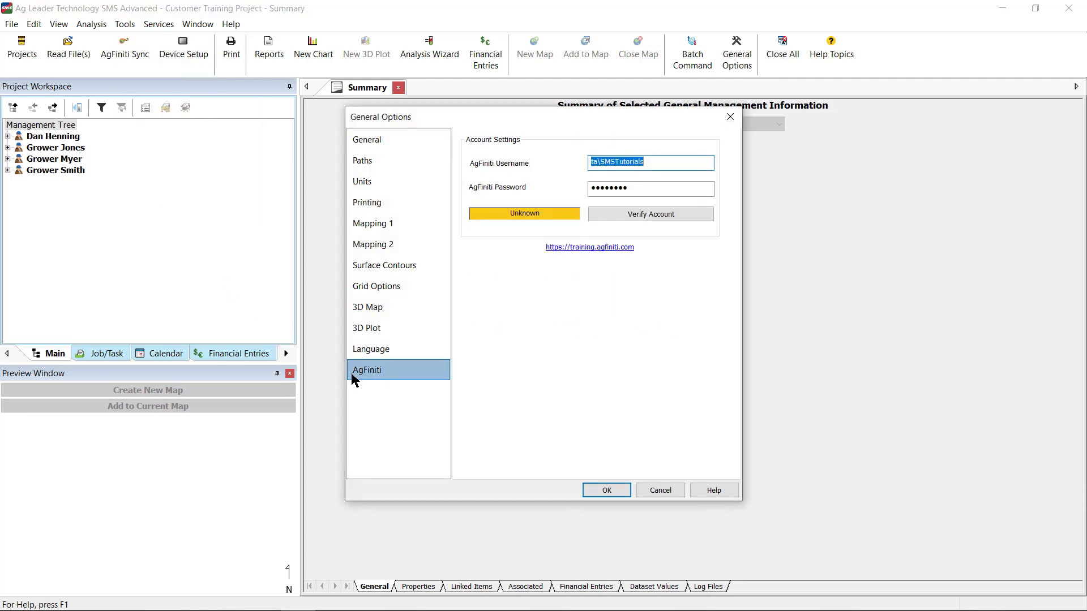
left_click(649, 216)
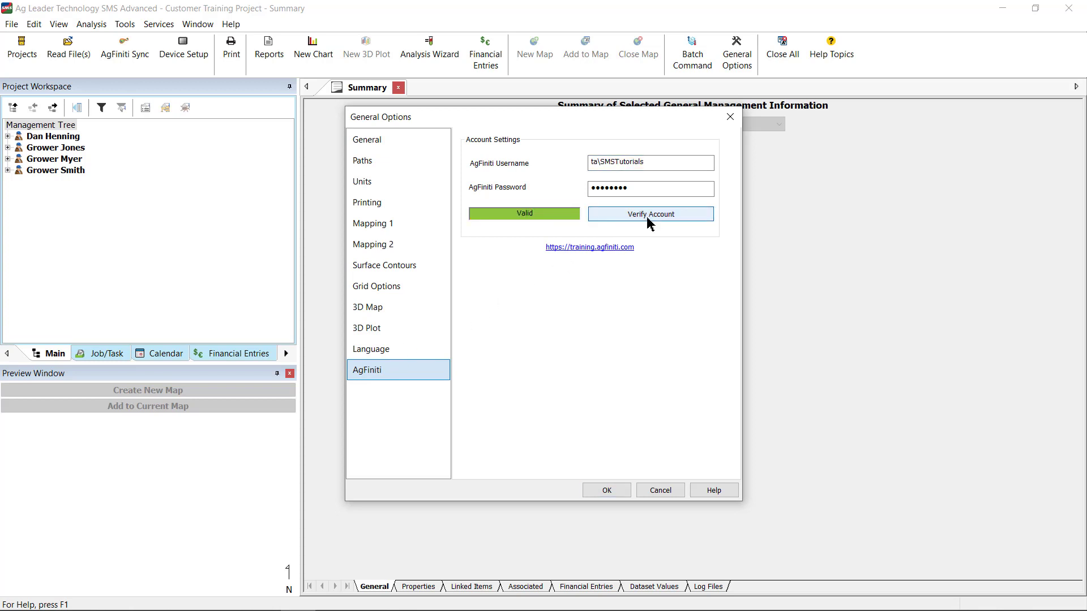
left_click(607, 490)
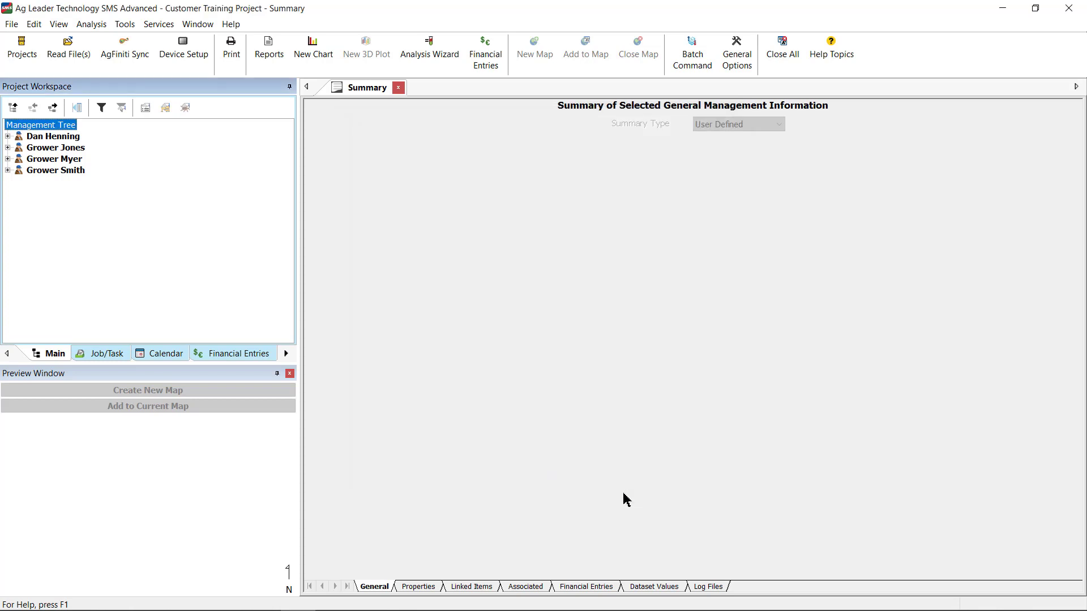
Create the 'AgFiniti Export' setup with all six Grower Smith fields and boundary export
left_click(184, 53)
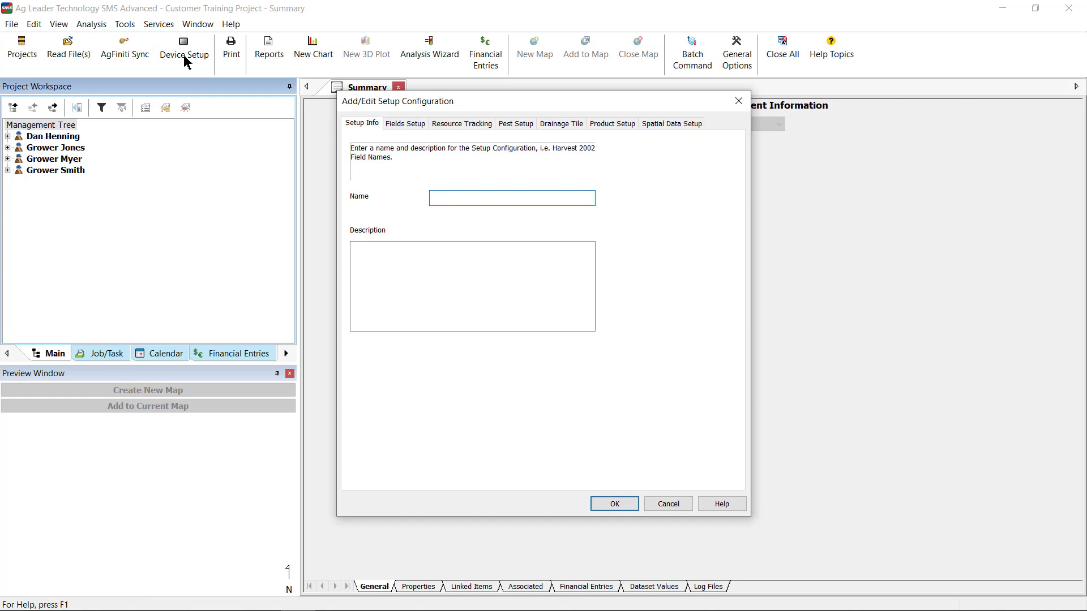
type("AgFiniti ")
type("Export")
left_click(405, 124)
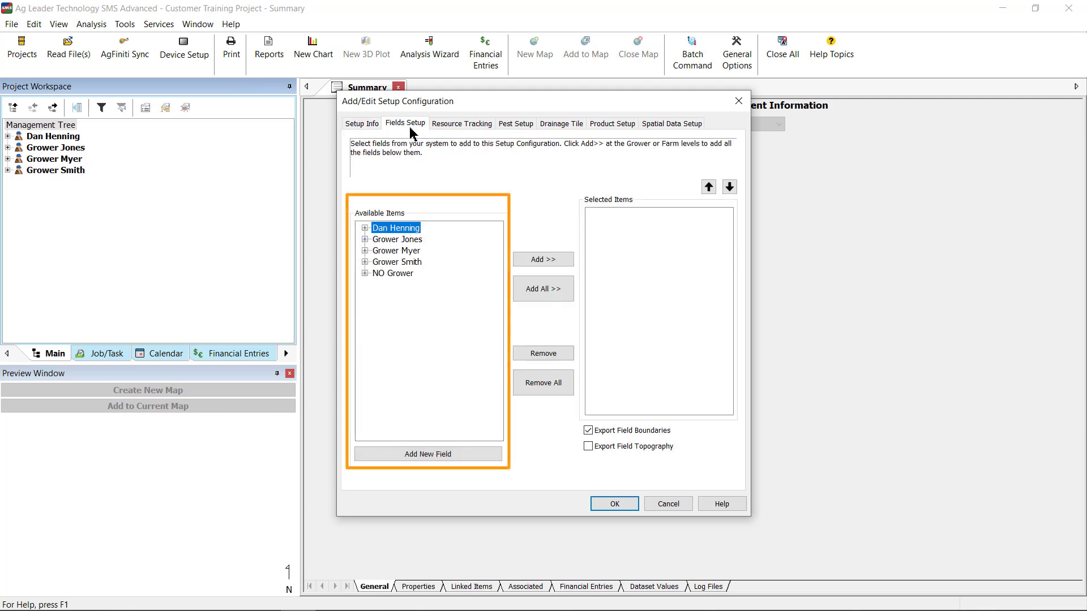
left_click(365, 262)
left_click(379, 274)
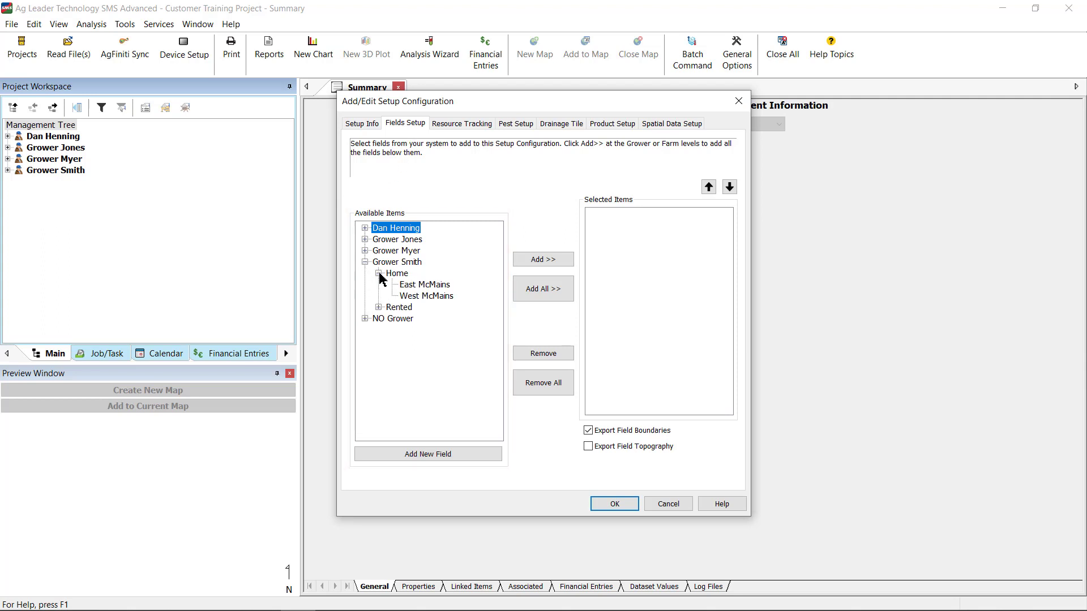
left_click(397, 263)
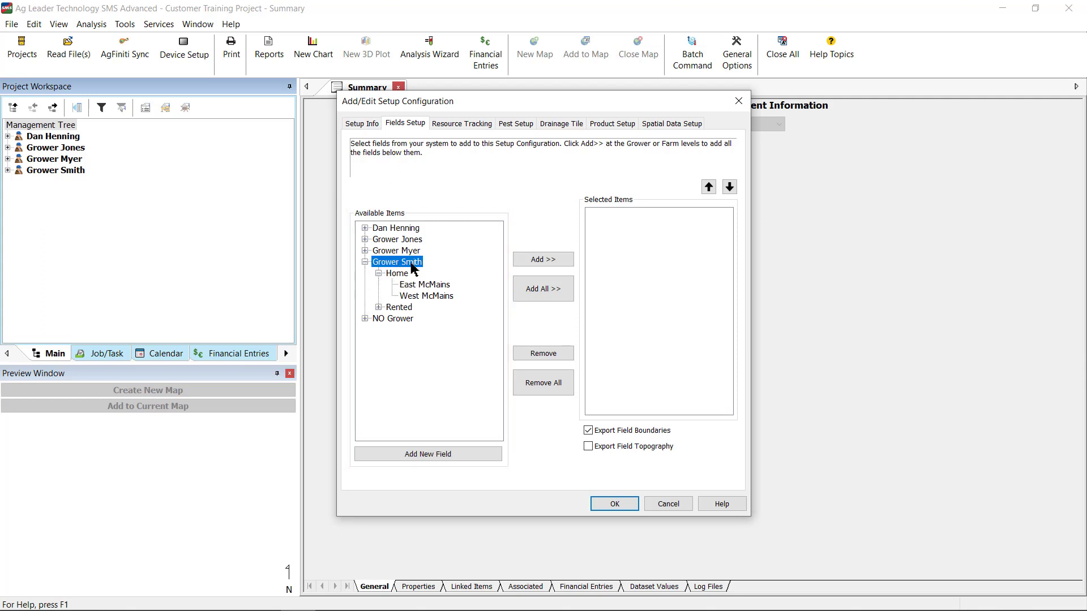
left_click(542, 259)
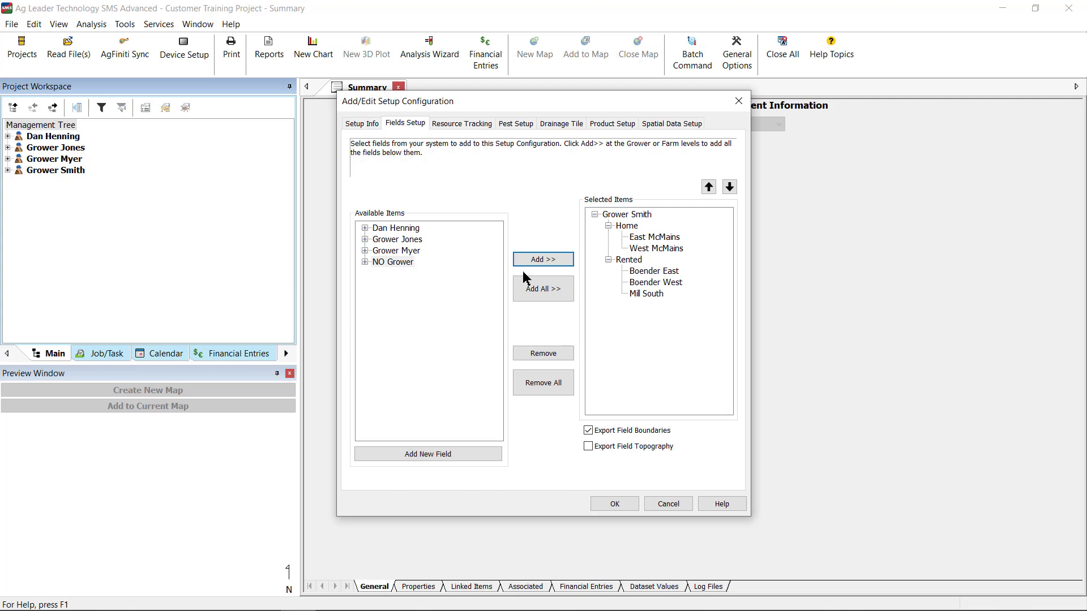
left_click(609, 432)
Add 2021 harvest, planting and soil sampling, plus 2020 harvest and site verification
left_click(676, 124)
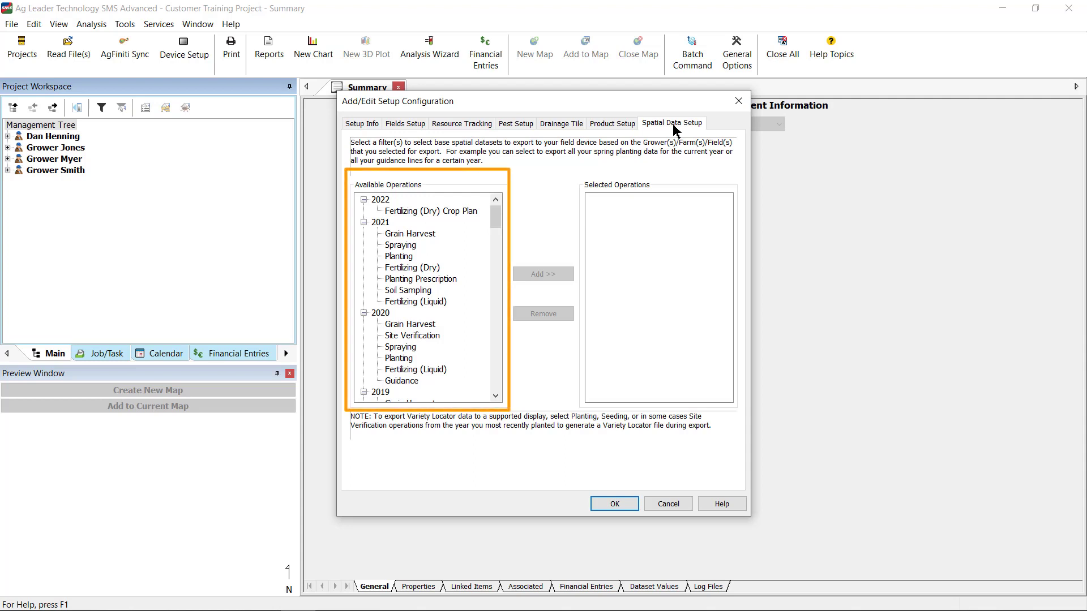
left_click(410, 234)
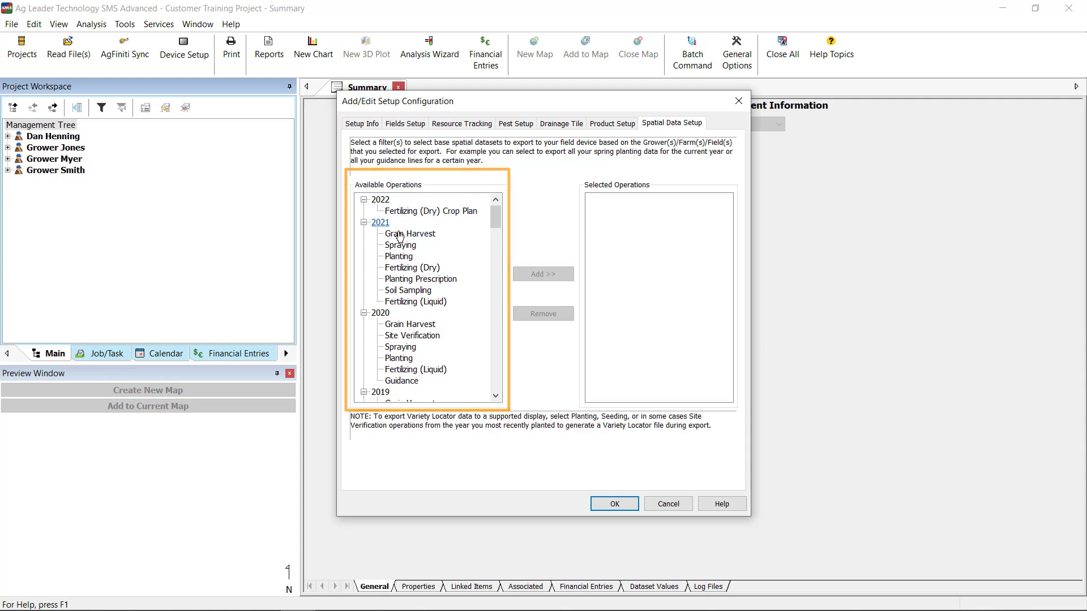
double_click(410, 234)
left_click(398, 245)
left_click(542, 273)
left_click(408, 268)
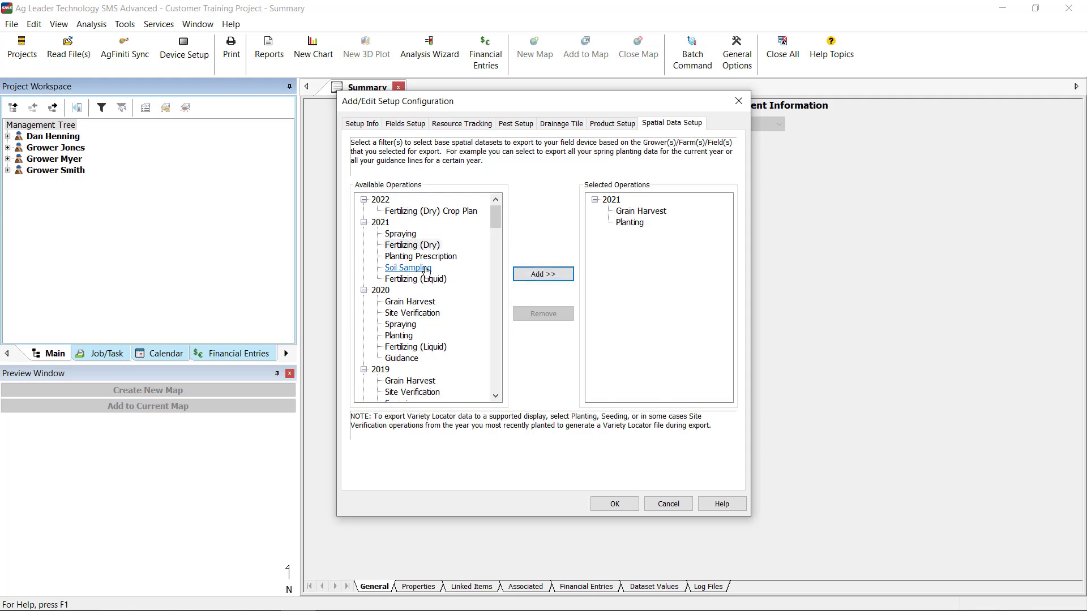
left_click(542, 273)
left_click(411, 289)
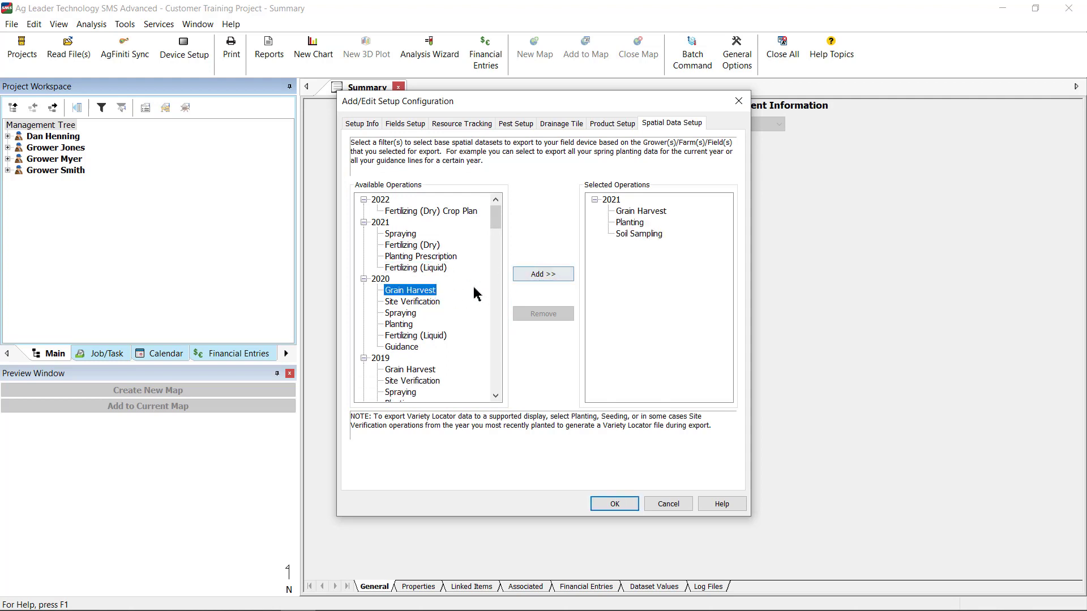
left_click(542, 273)
double_click(412, 290)
scroll(450, 297, "down", 3)
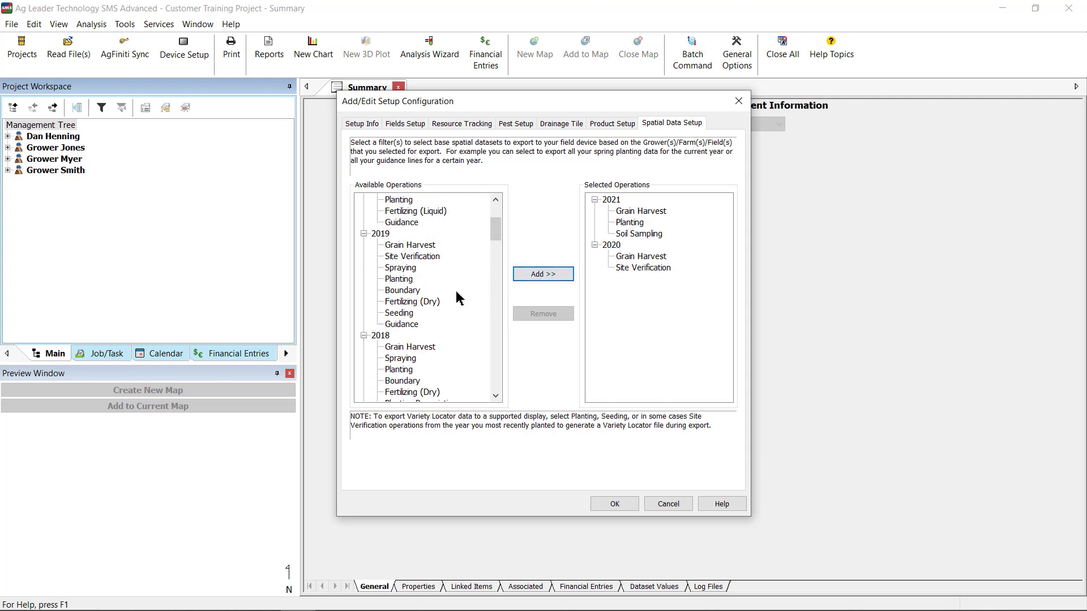
Add 2019 harvest, planting and dry fertilizing, plus 2018 harvest and soil sampling
left_click(410, 245)
left_click(543, 273)
left_click(399, 267)
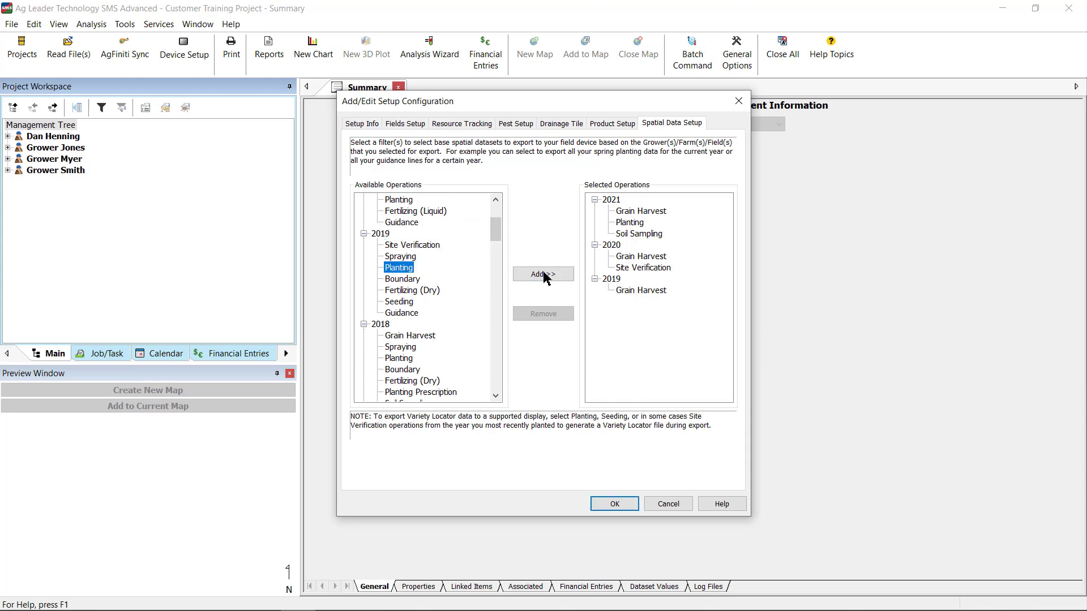
left_click(542, 274)
left_click(411, 279)
left_click(543, 274)
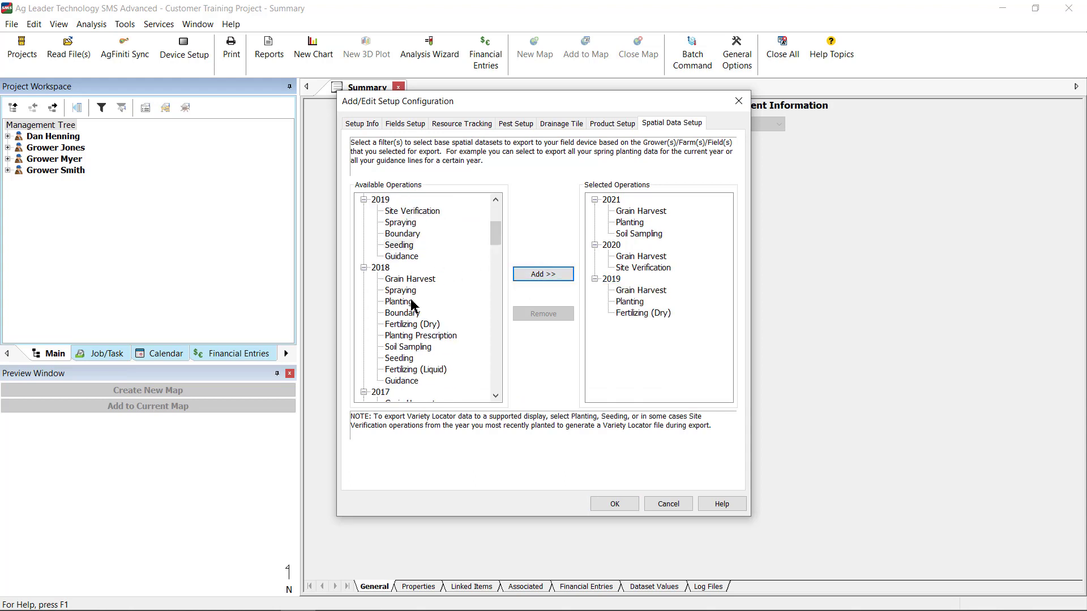
scroll(425, 297, "down", 2)
left_click(410, 245)
left_click(543, 273)
left_click(408, 301)
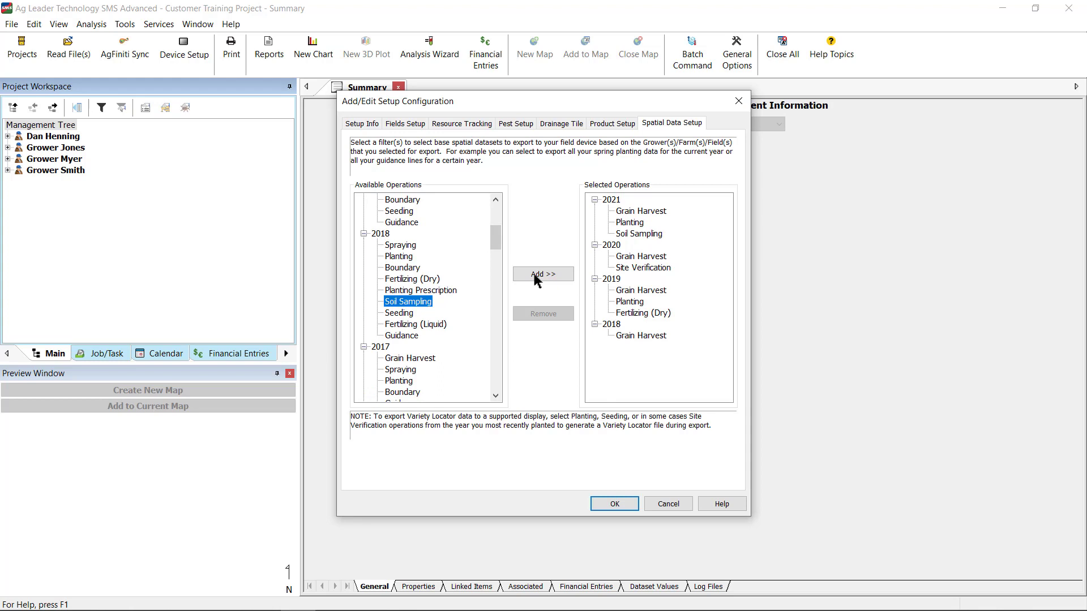
left_click(543, 274)
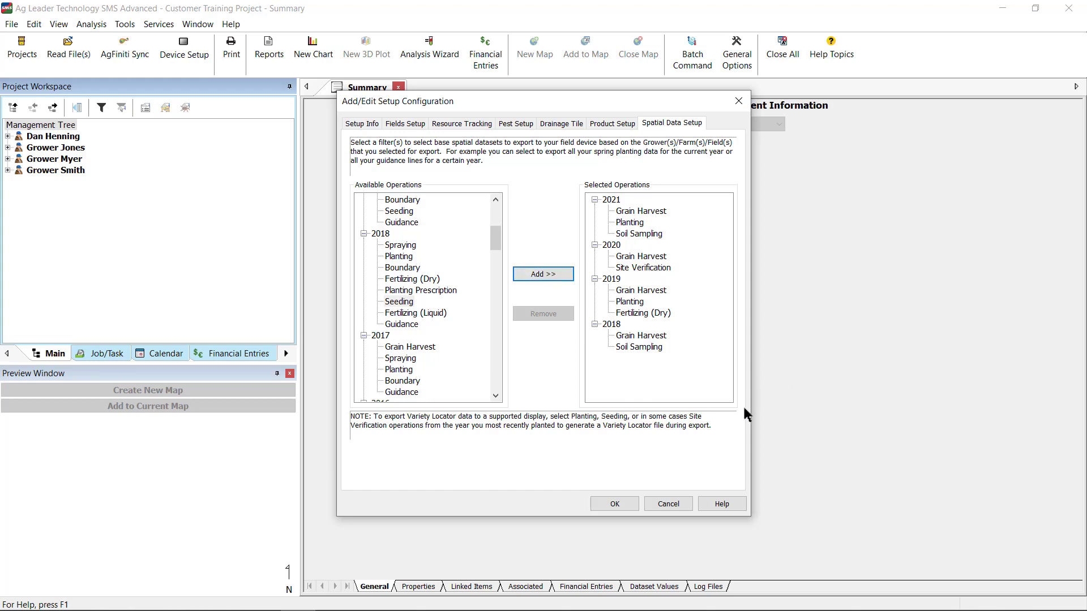
Save the configuration and target AgFiniti Mappable Data to another user's and my accounts
left_click(615, 503)
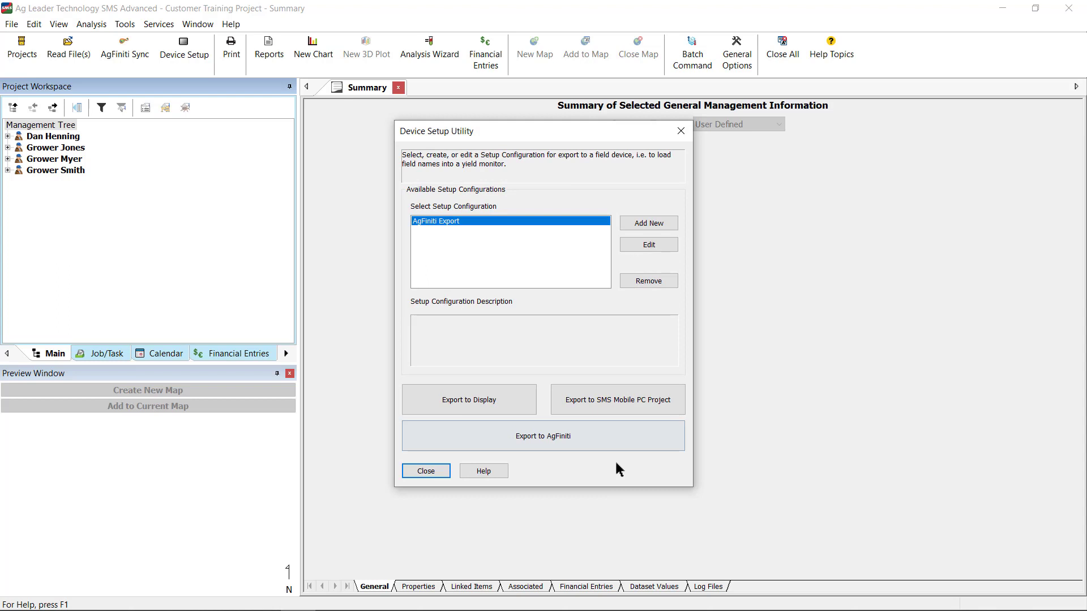
left_click(582, 436)
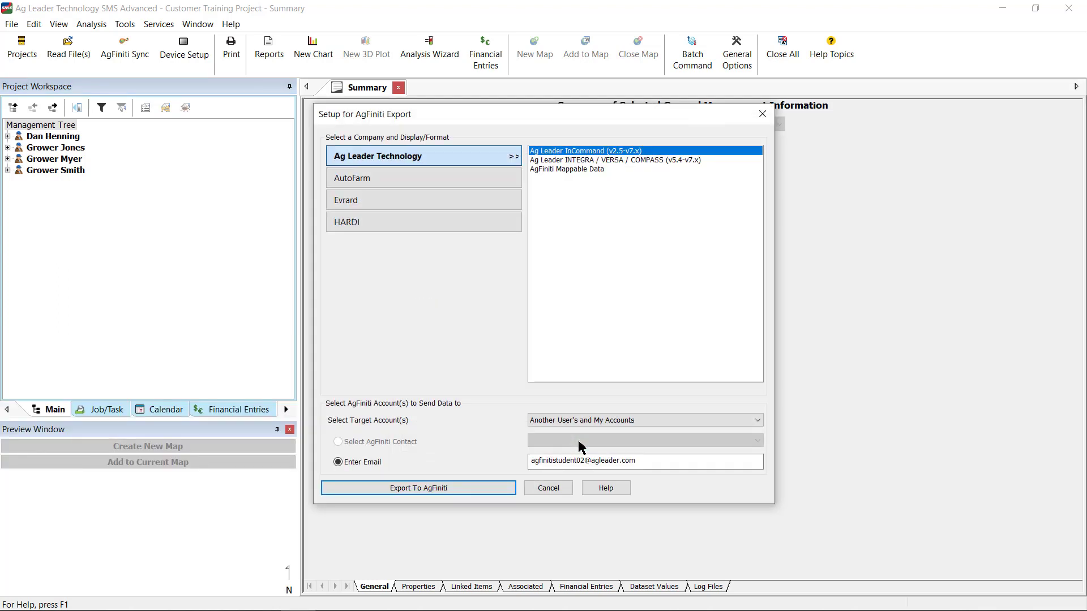
left_click(588, 170)
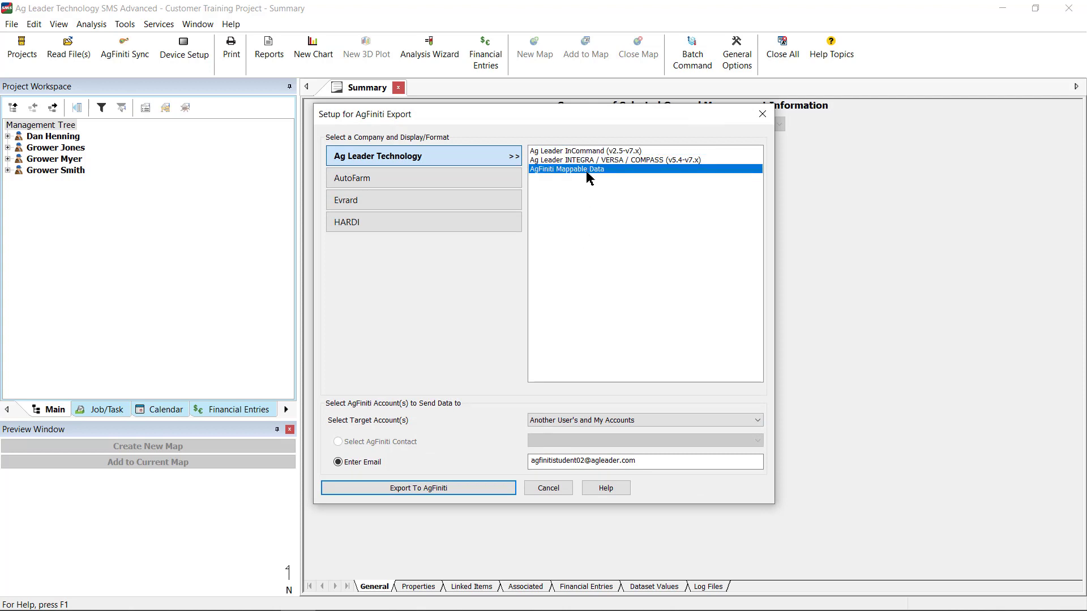
left_click(671, 421)
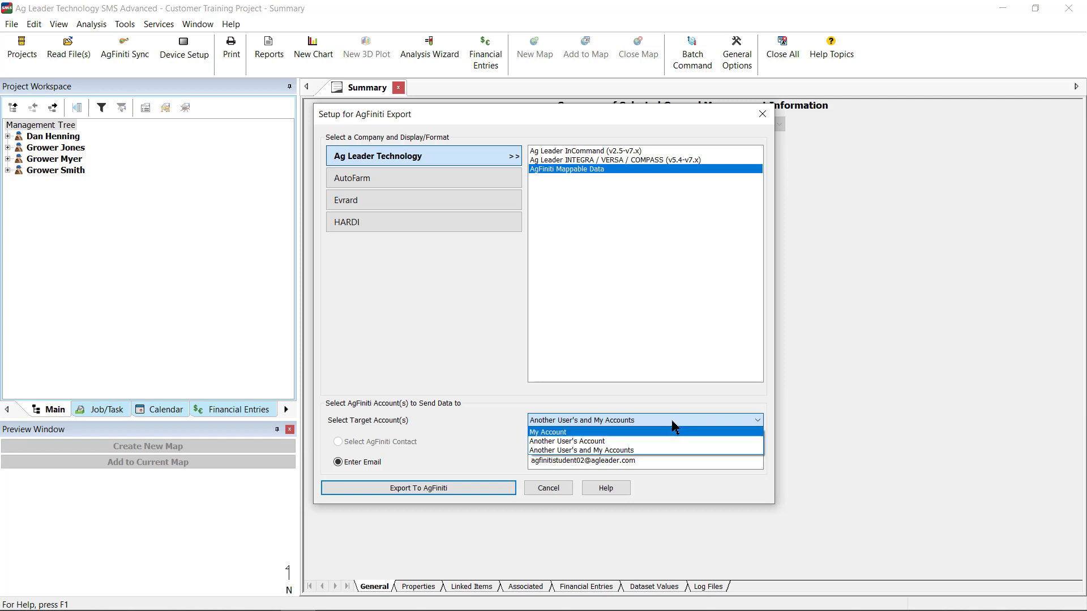
left_click(678, 459)
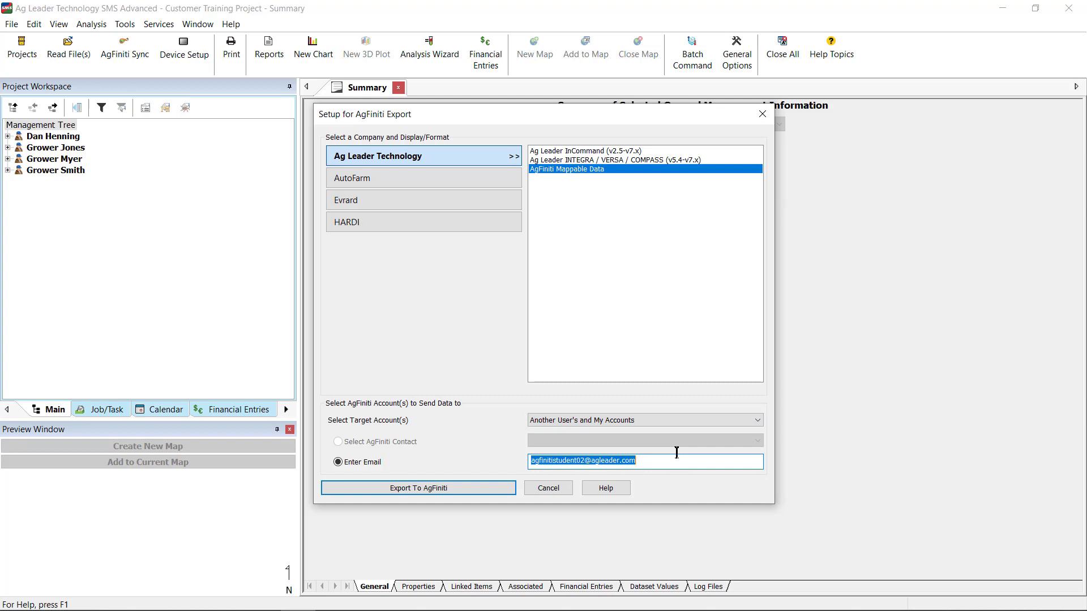
left_click(675, 461)
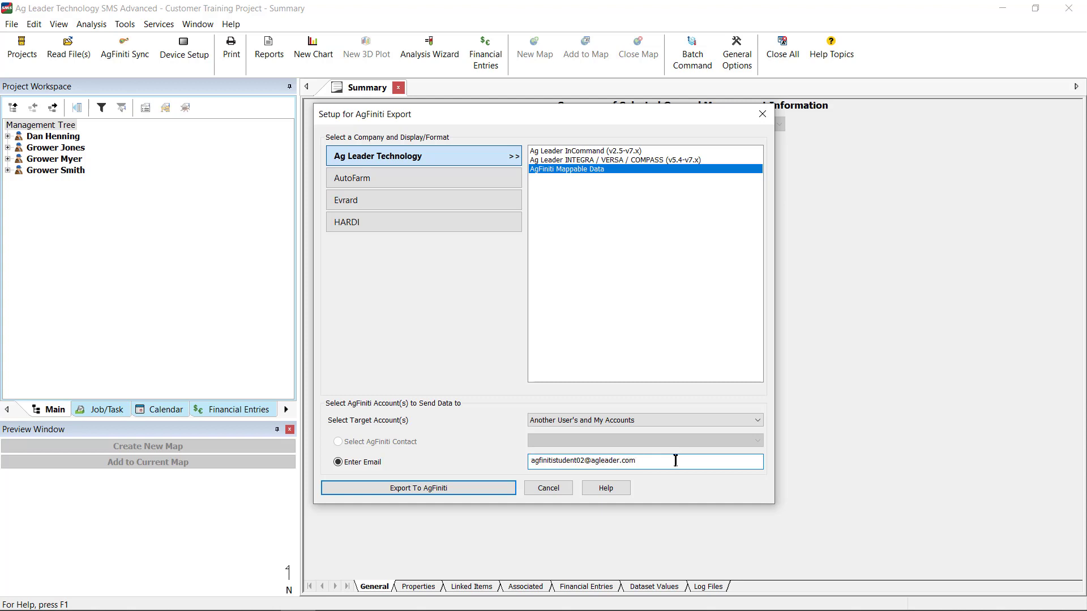
Upload the five export files to AgFiniti and close the completed Upload Results
left_click(476, 492)
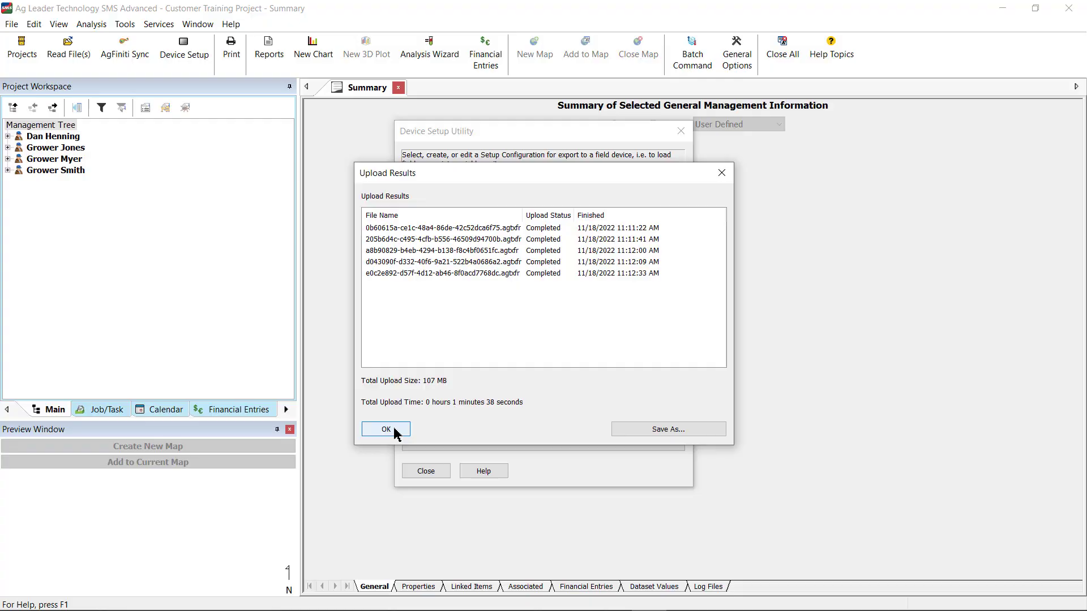
left_click(387, 431)
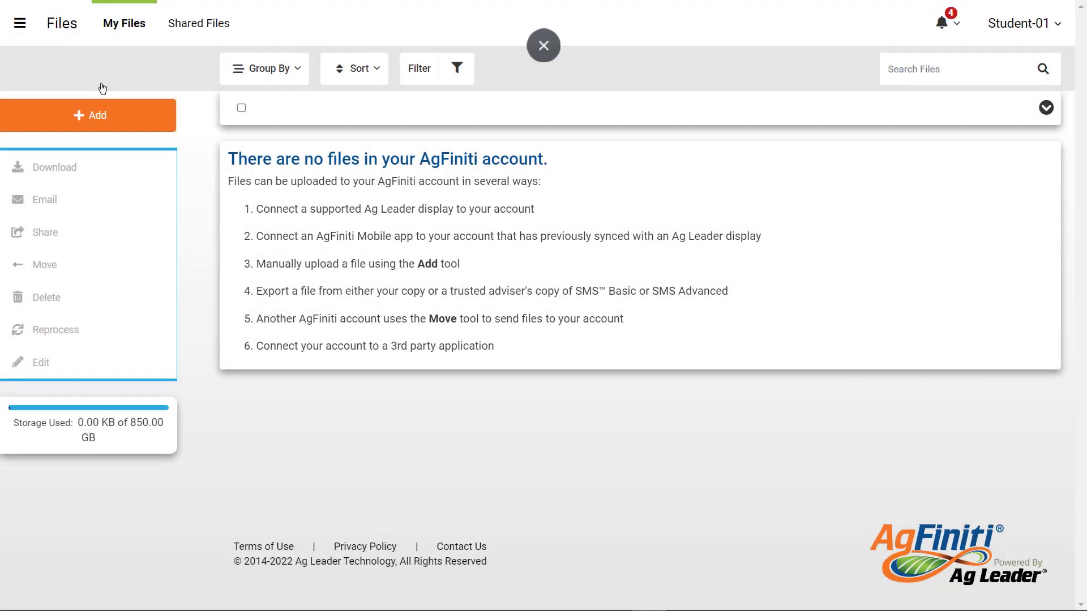
View the West McMains yield map, then list Grower Smith's five fields in Manage Data
left_click(20, 23)
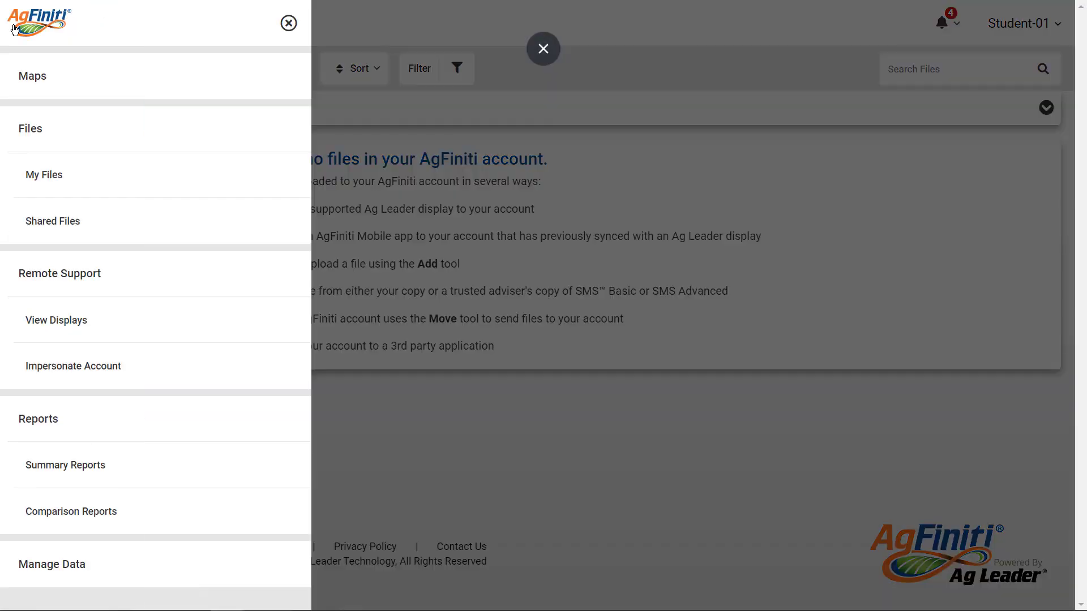
left_click(116, 84)
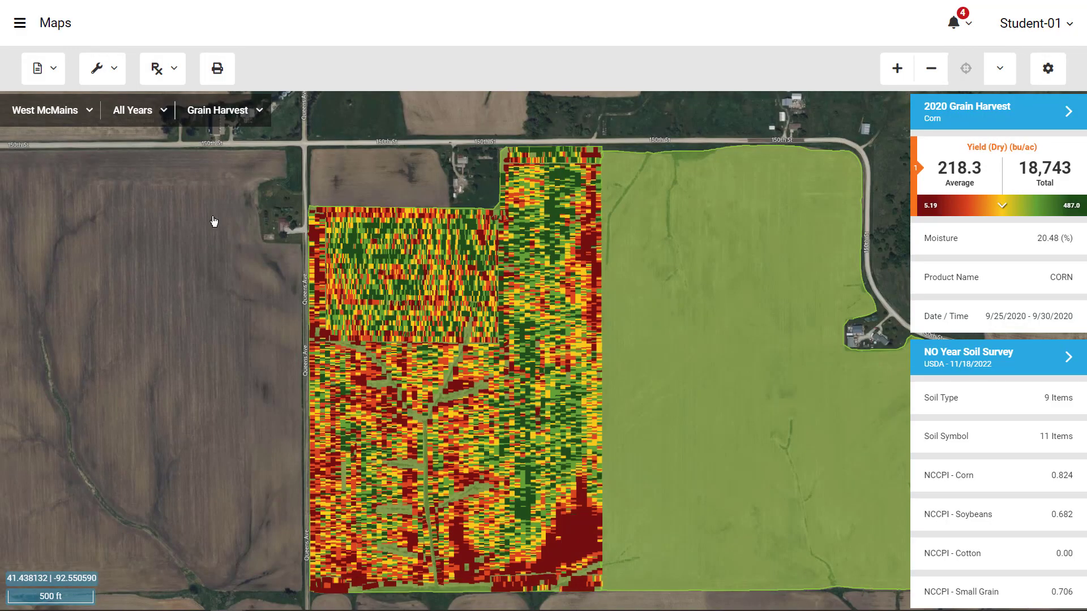
left_click(19, 24)
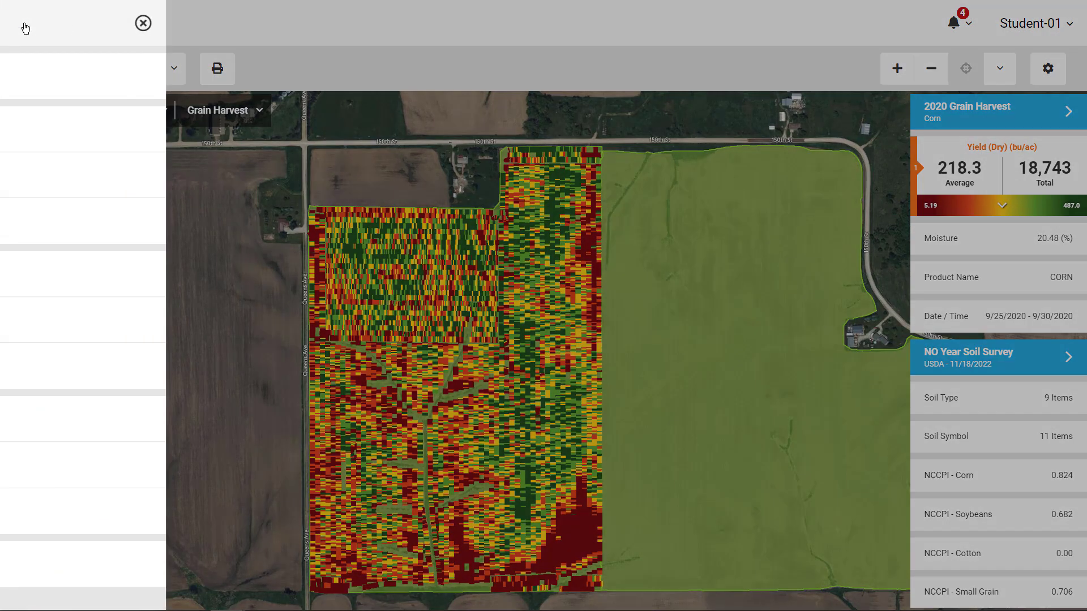
left_click(53, 564)
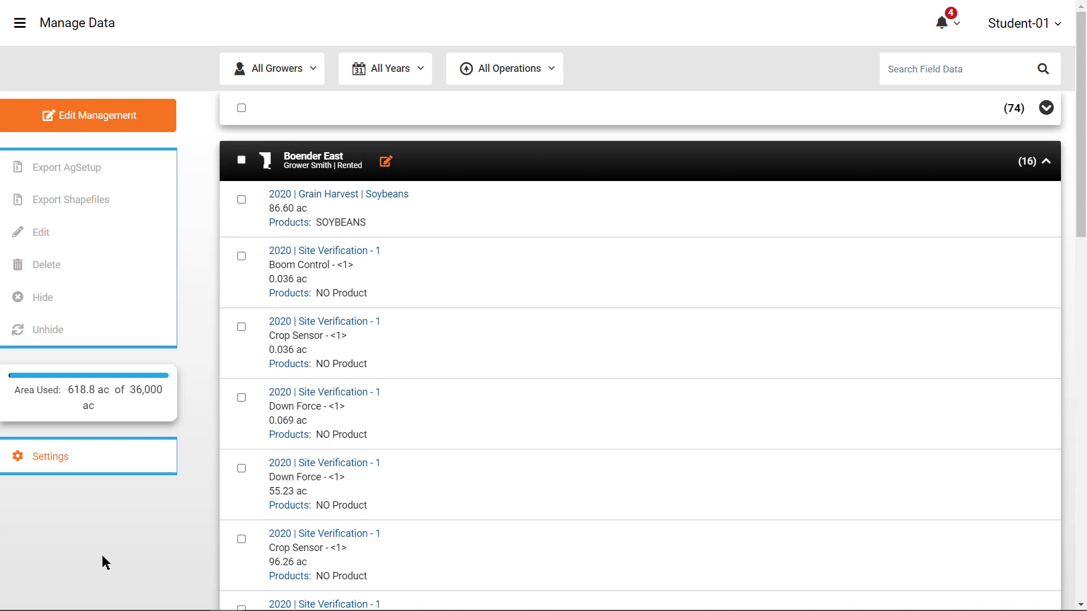
left_click(748, 171)
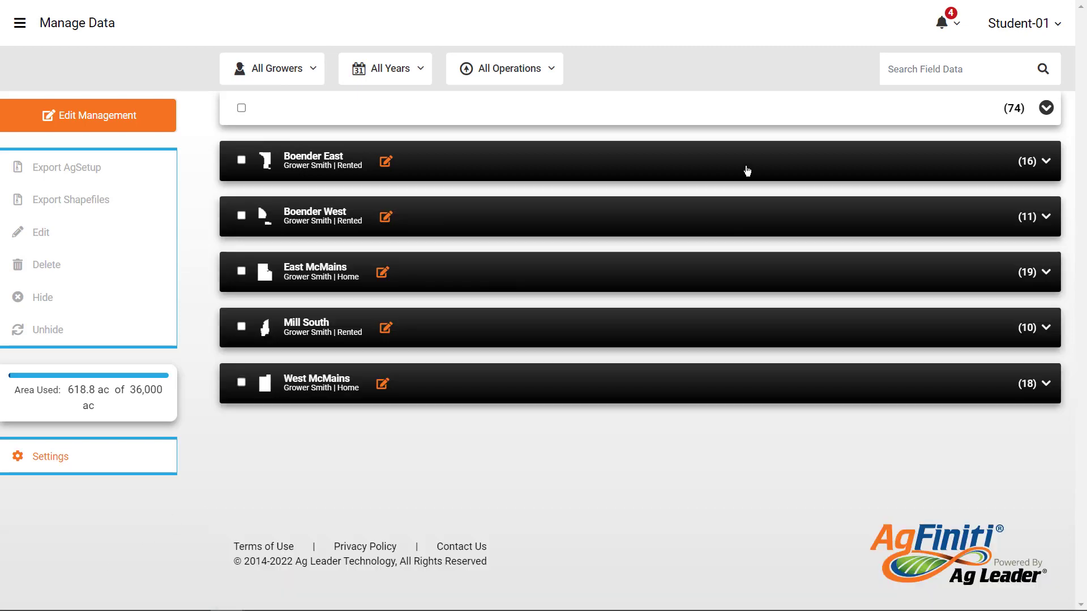